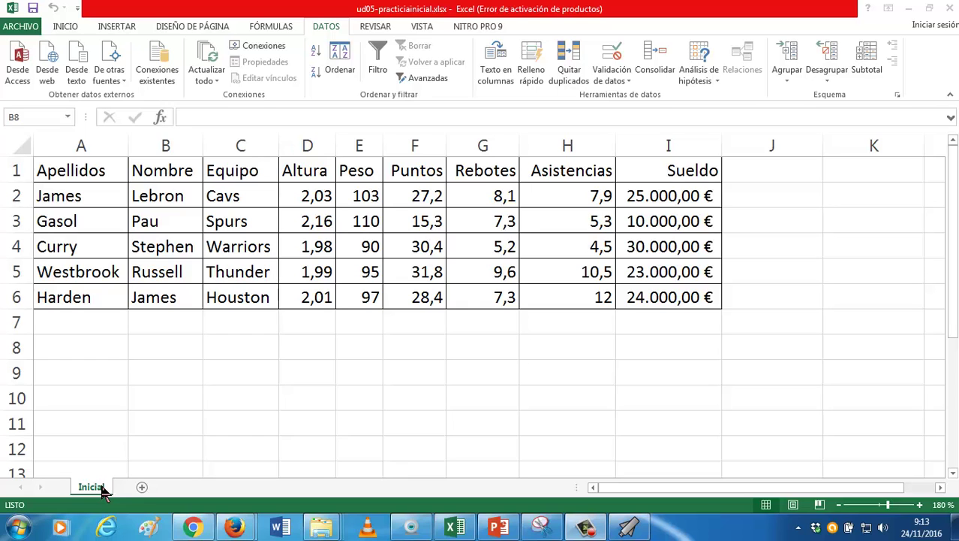
# - Make a copy of the Inicial sheet placed at the end of the workbook
pyautogui.click(66, 27)
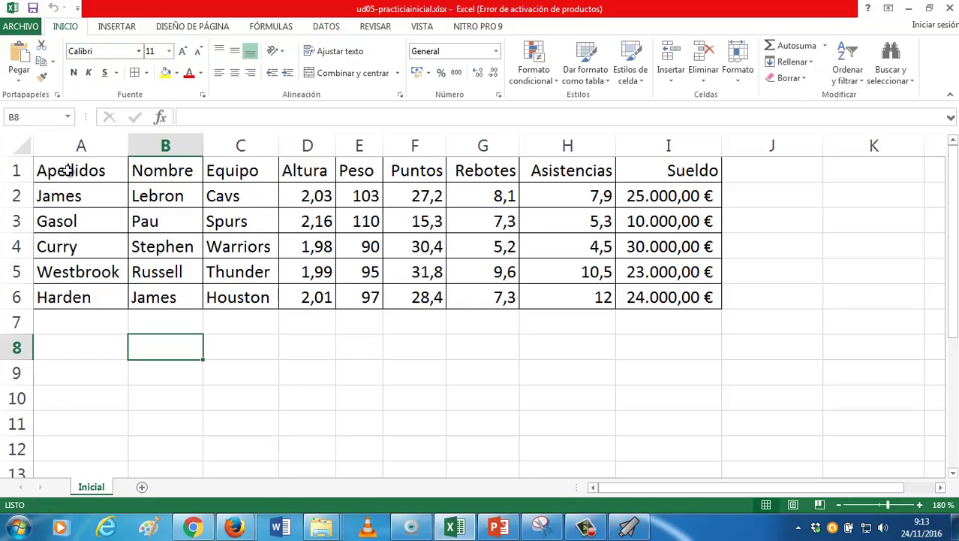
pyautogui.rightClick(93, 487)
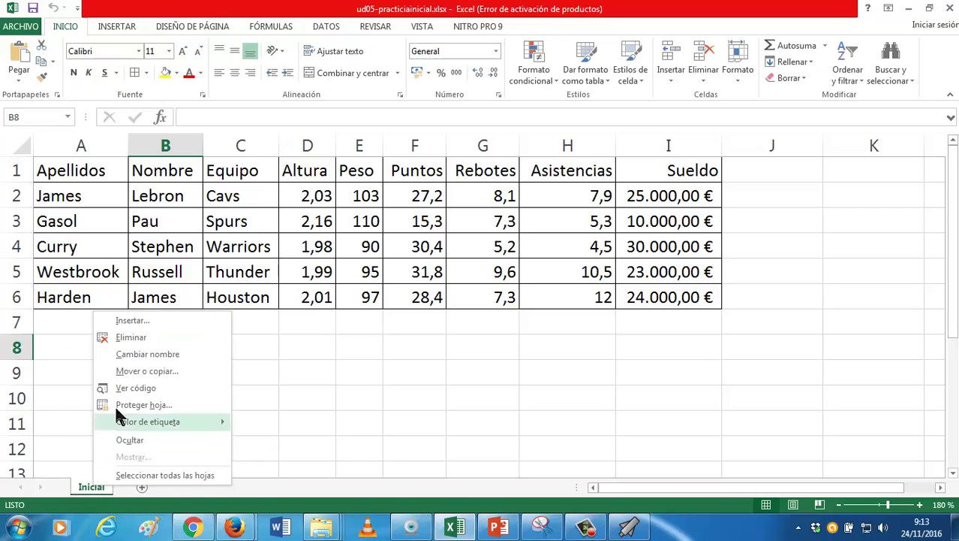
pyautogui.click(123, 371)
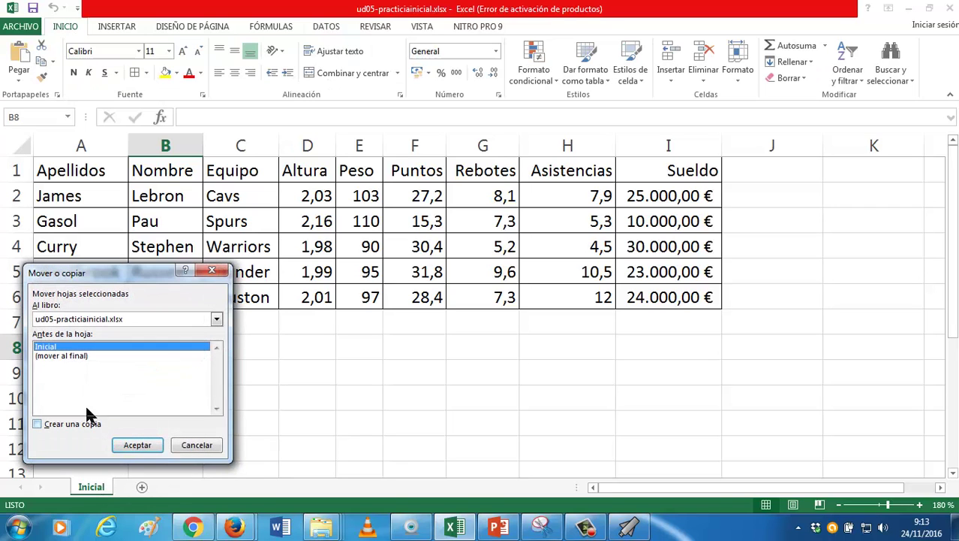
pyautogui.click(69, 423)
pyautogui.click(66, 356)
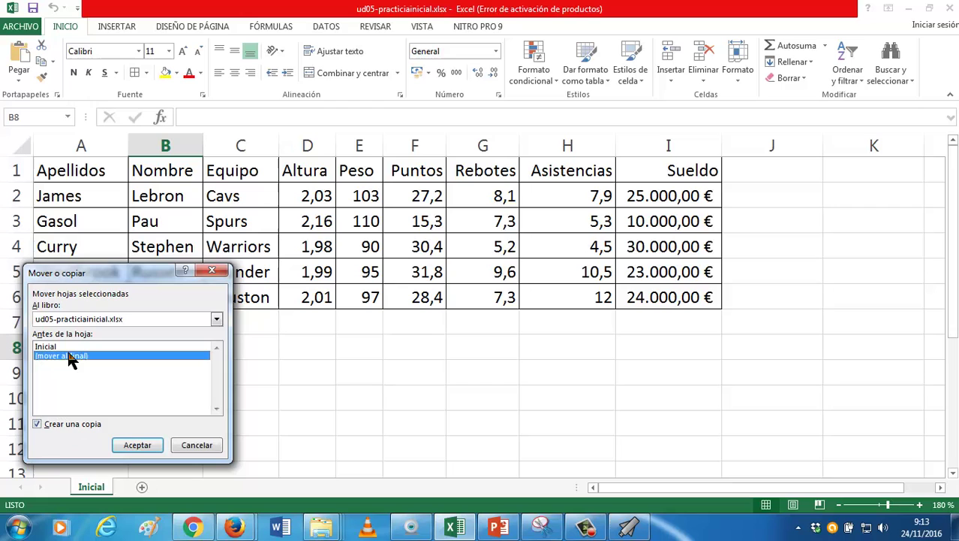
pyautogui.click(133, 445)
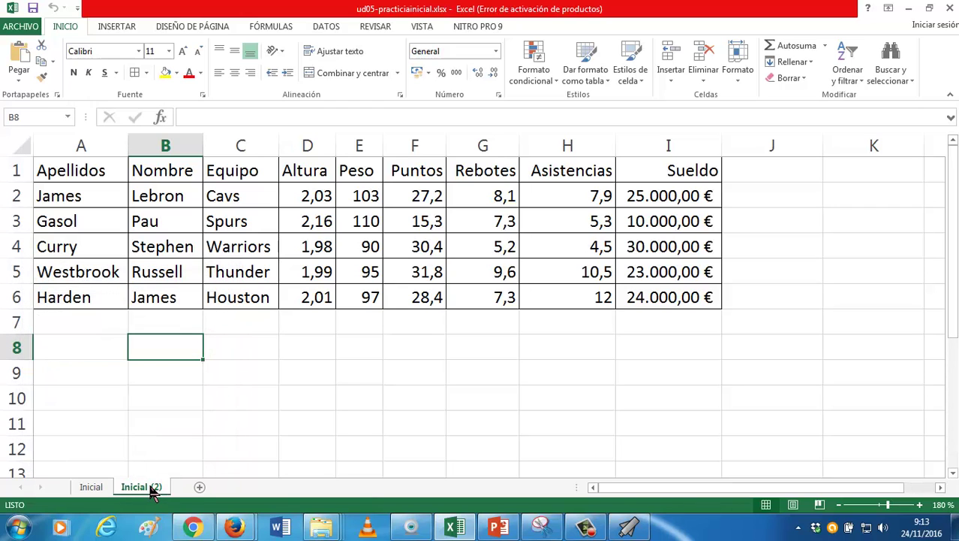
# - Rename the copied Inicial (2) sheet to Apellidos
pyautogui.rightClick(153, 489)
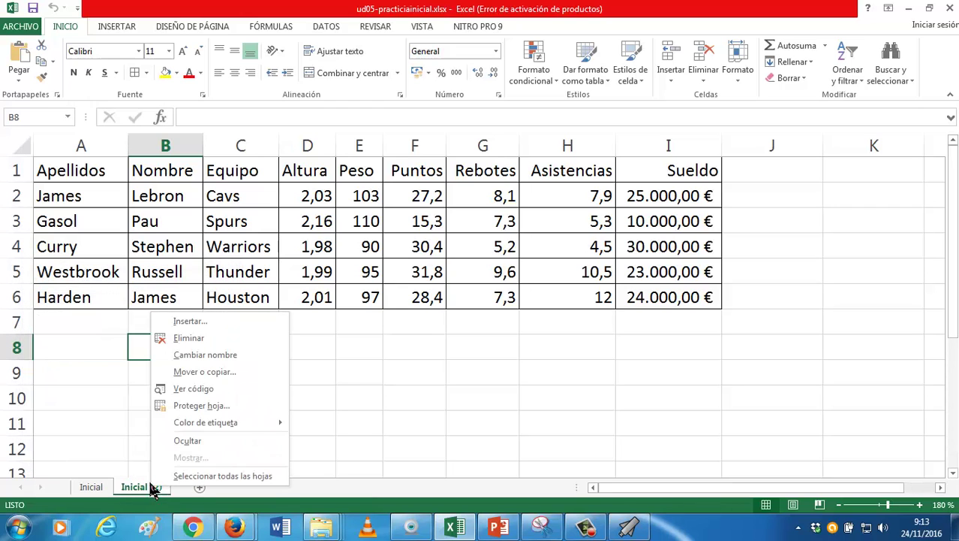
pyautogui.click(204, 355)
pyautogui.write('A')
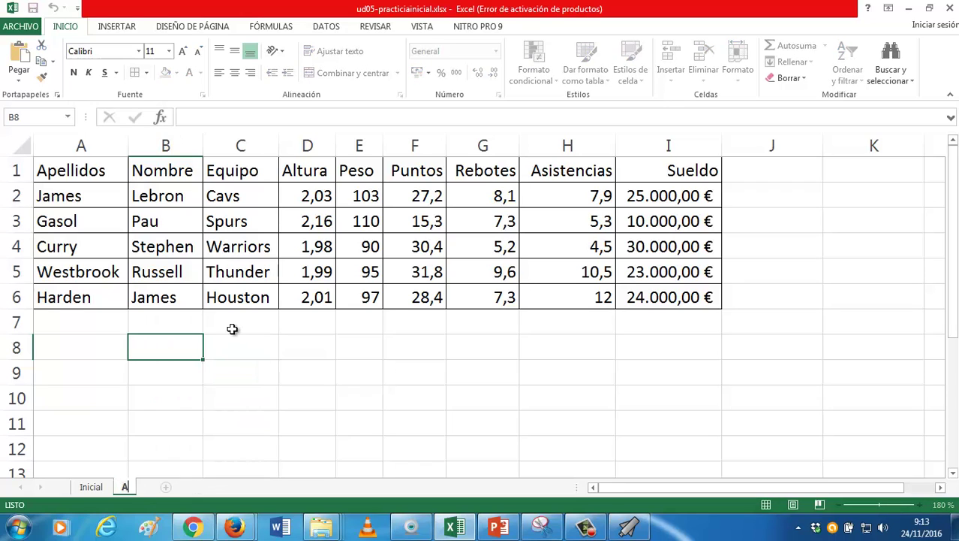
pyautogui.write('pellidos')
pyautogui.press('Return')
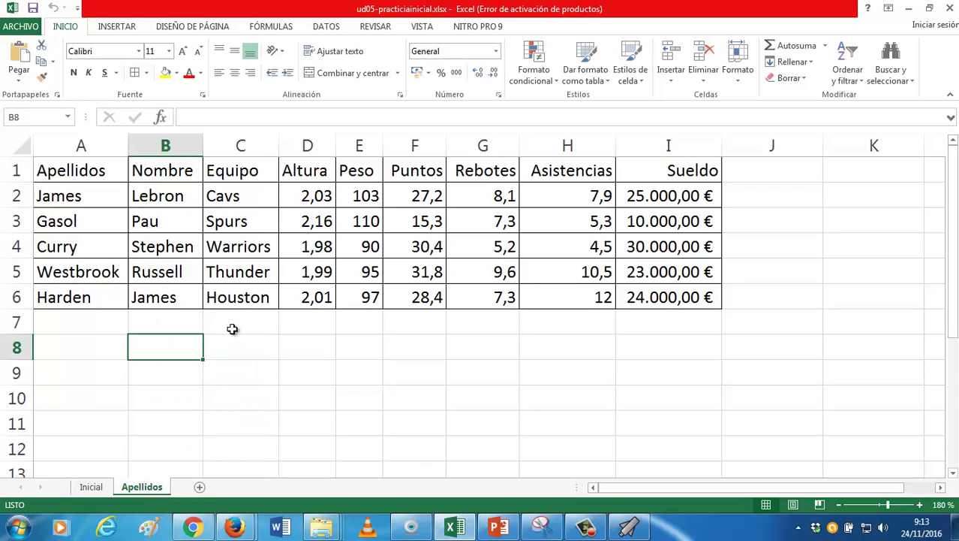
# - Sort the rows A to Z by Apellidos: Curry, Gasol, Harden, James, Westbrook
pyautogui.click(87, 174)
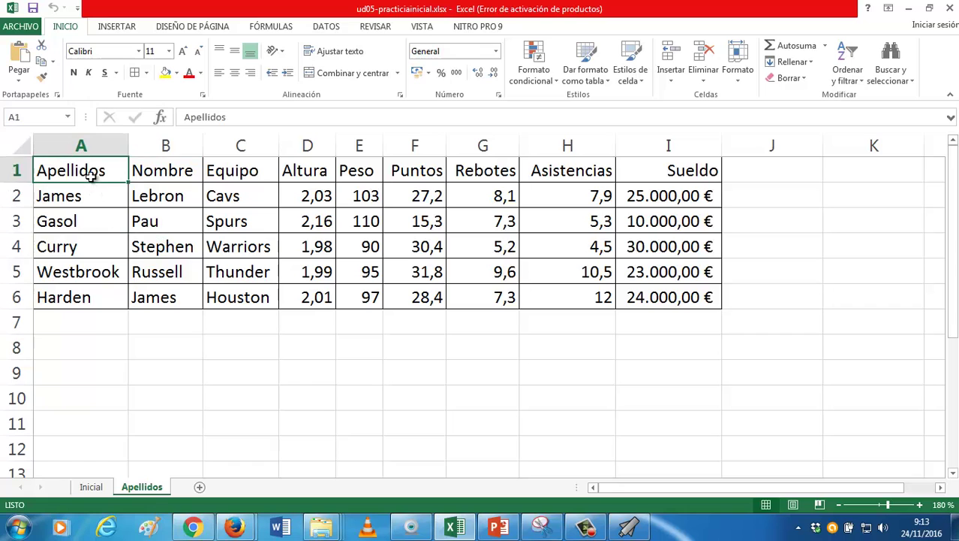
pyautogui.click(322, 22)
pyautogui.click(339, 59)
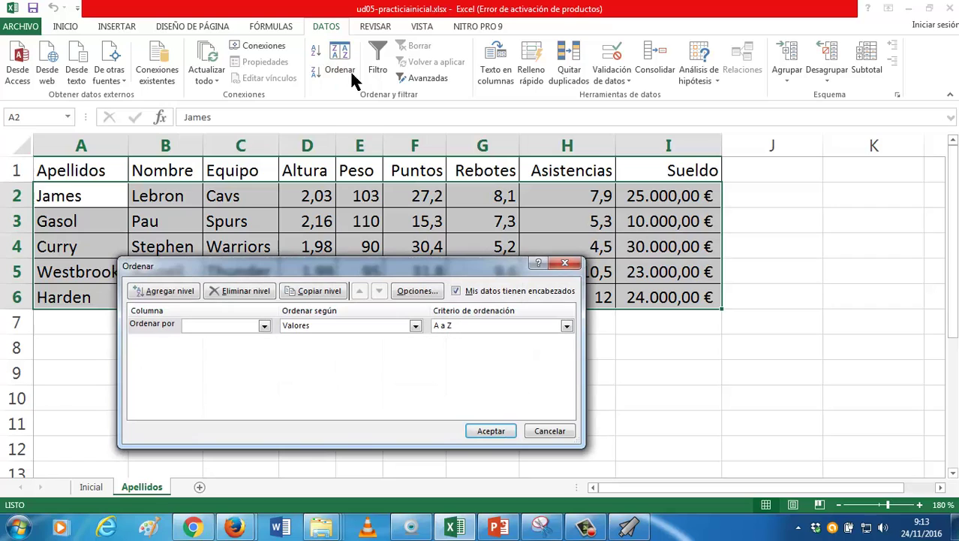
pyautogui.click(553, 432)
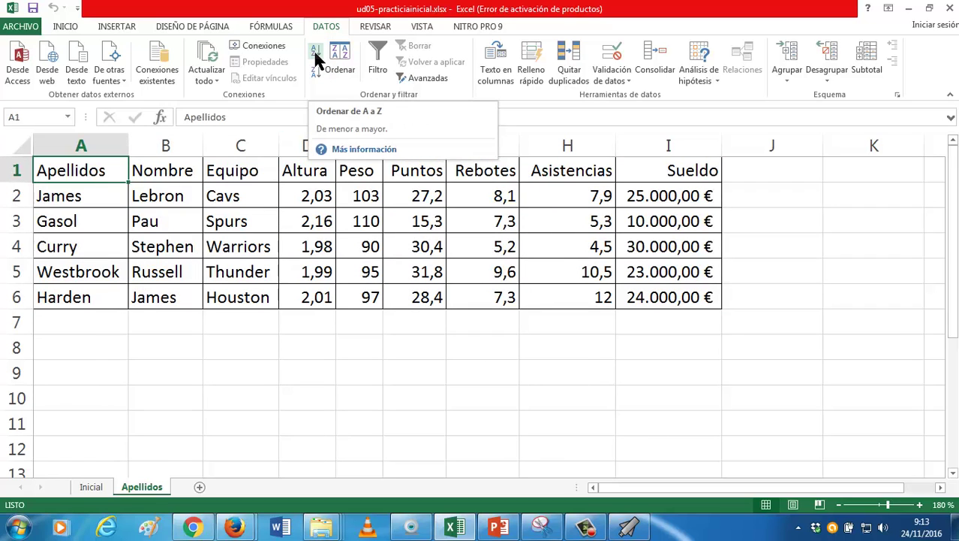
pyautogui.click(316, 60)
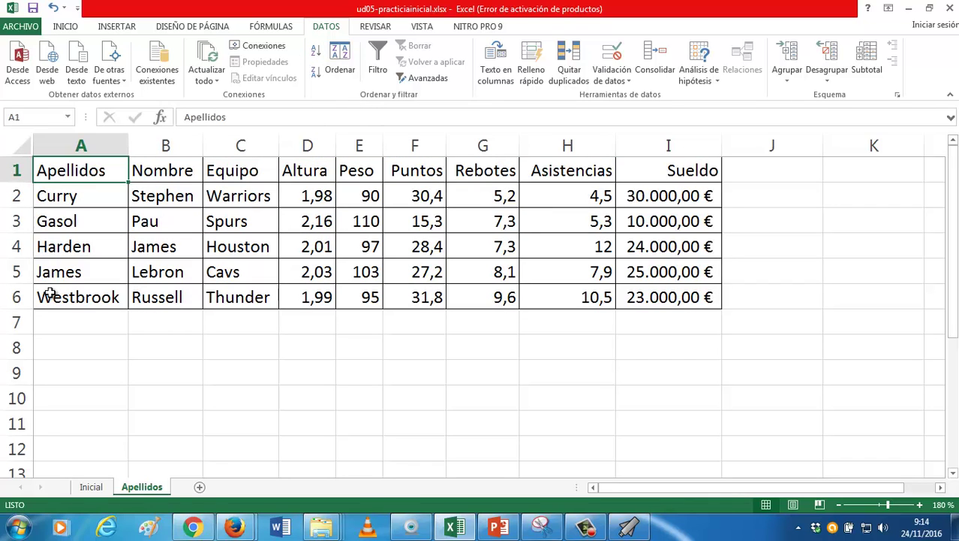
# - Sort the rows by Nombre A to Z, then Z to A, then by Altura ascending
pyautogui.click(163, 159)
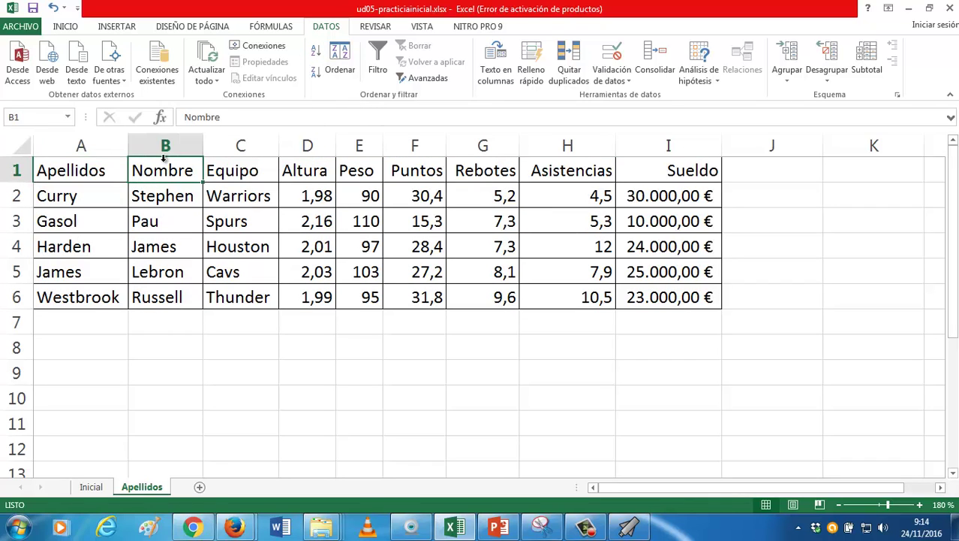
pyautogui.click(315, 49)
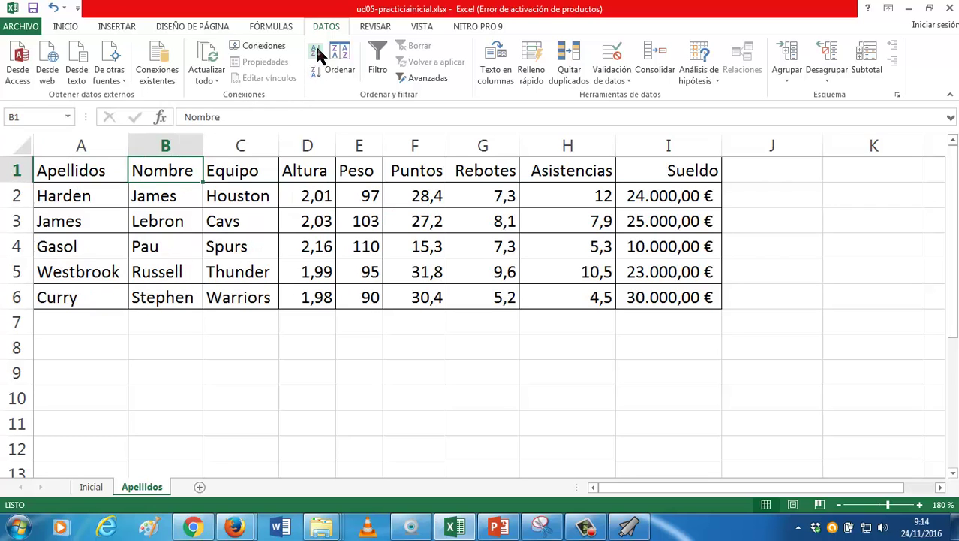
pyautogui.click(314, 72)
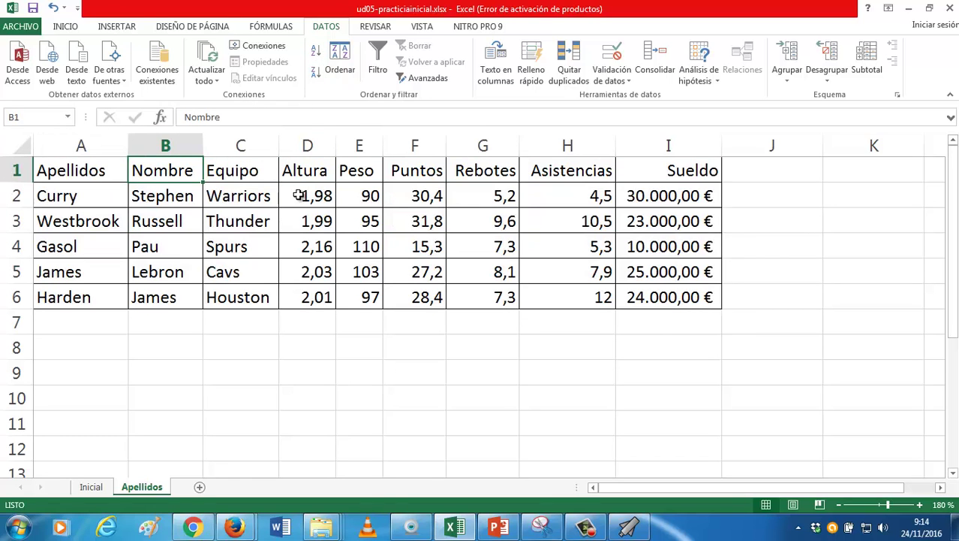
pyautogui.click(299, 192)
pyautogui.click(317, 55)
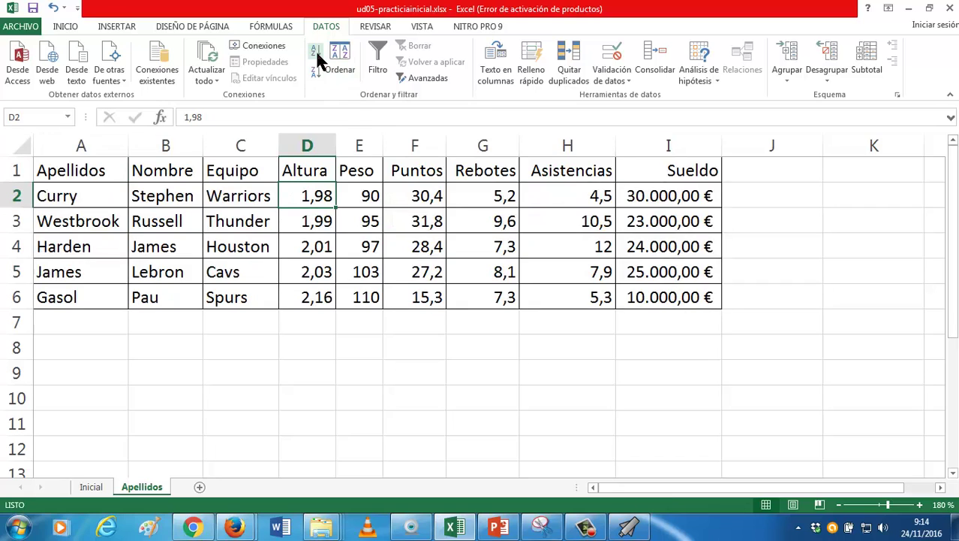
# - Sort the rows by Puntos descending, putting Westbrook first and Gasol last
pyautogui.click(369, 217)
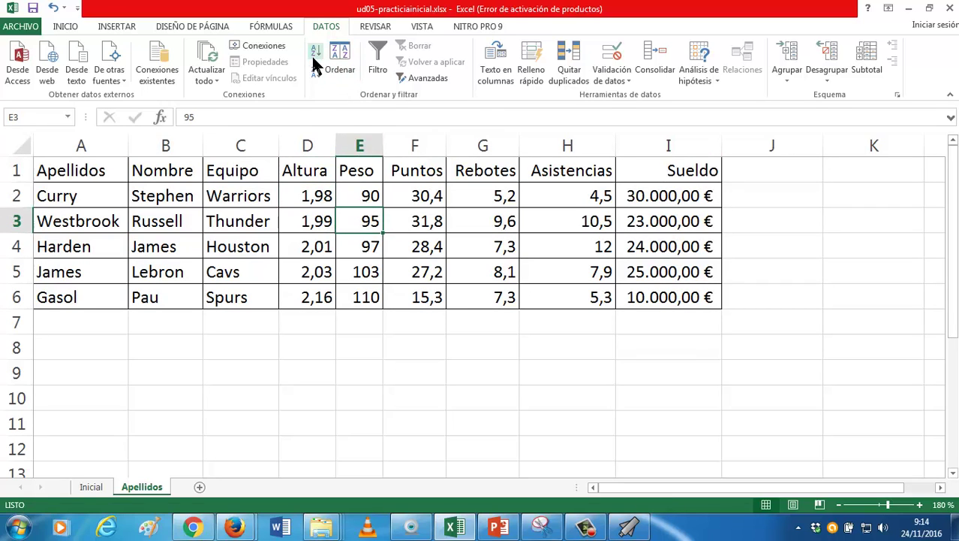
pyautogui.click(409, 191)
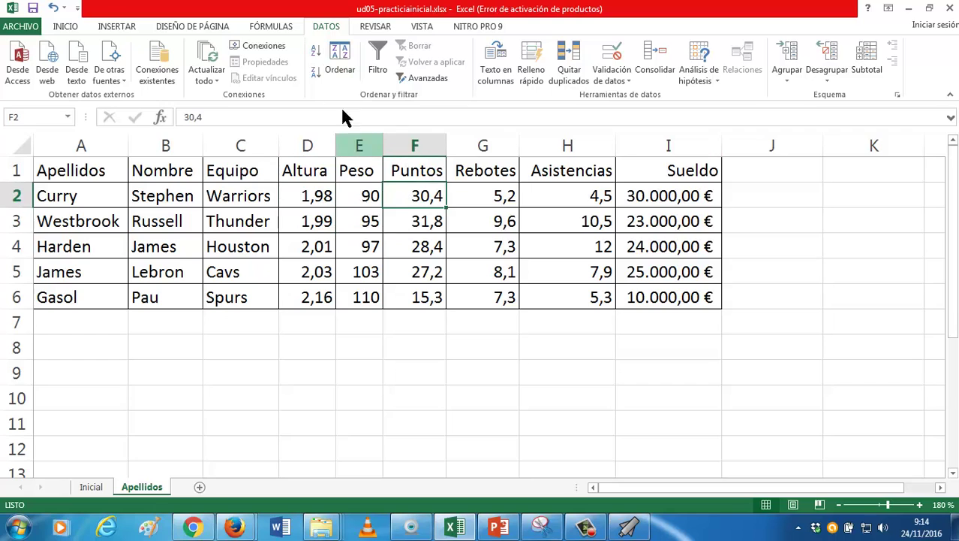
pyautogui.click(316, 51)
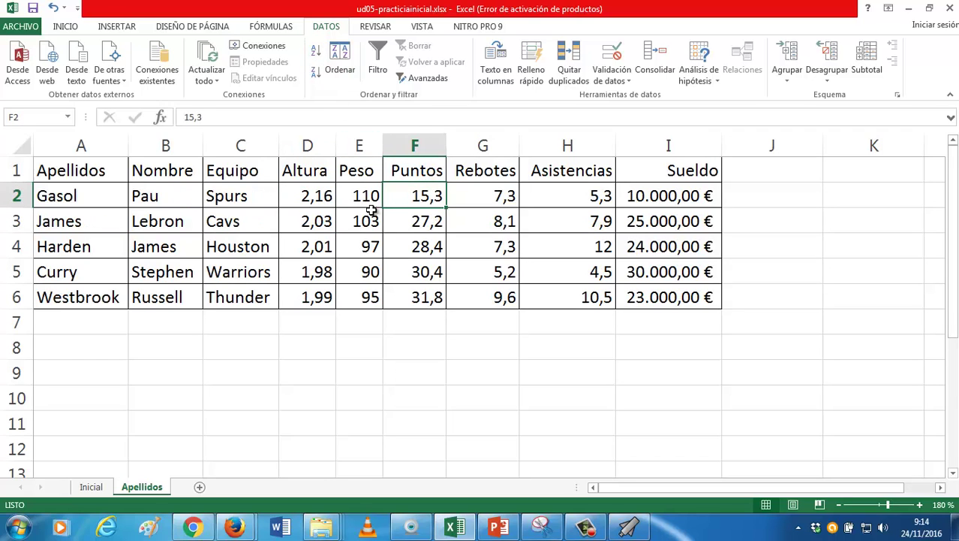
pyautogui.click(316, 72)
# - Sort the rows by Rebotes ascending, then Asistencias ascending and descending
pyautogui.click(467, 195)
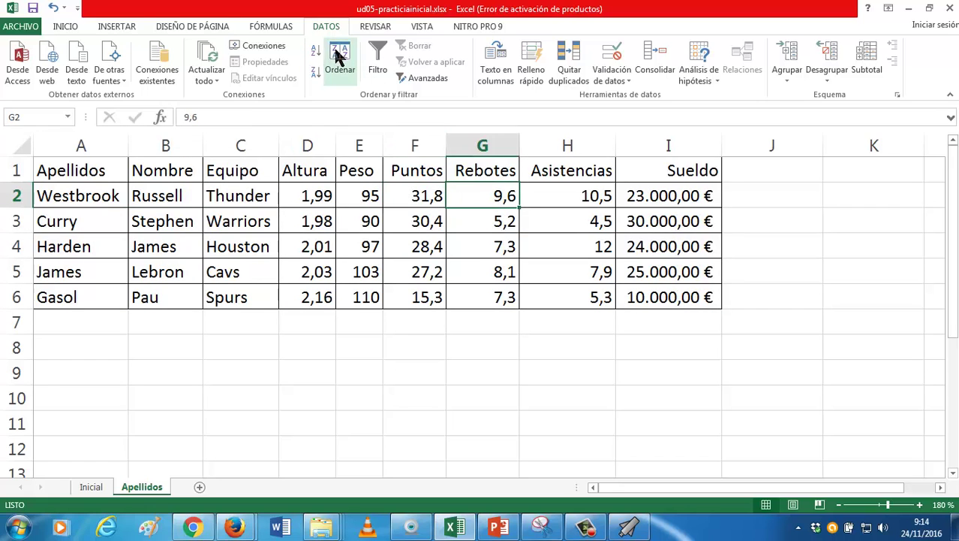
pyautogui.click(316, 51)
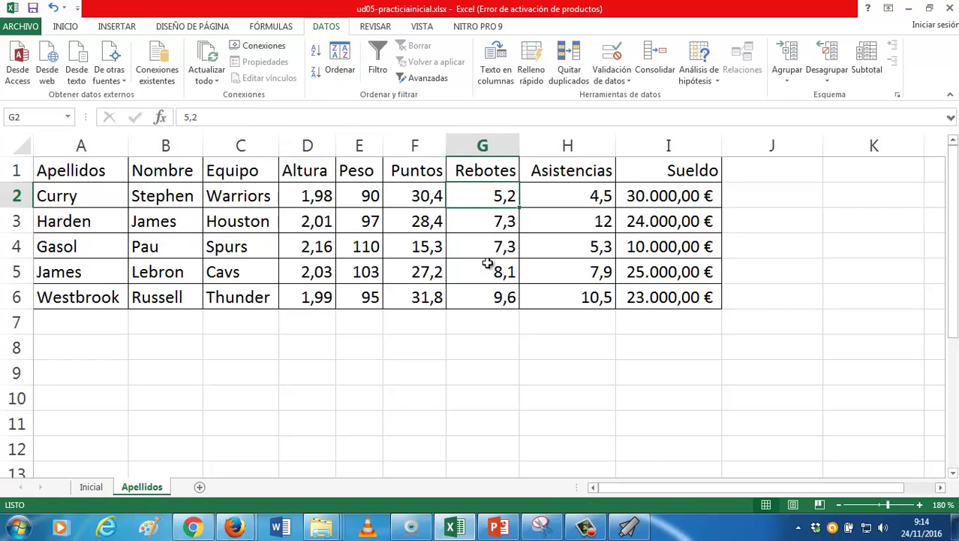
pyautogui.click(560, 204)
pyautogui.click(317, 50)
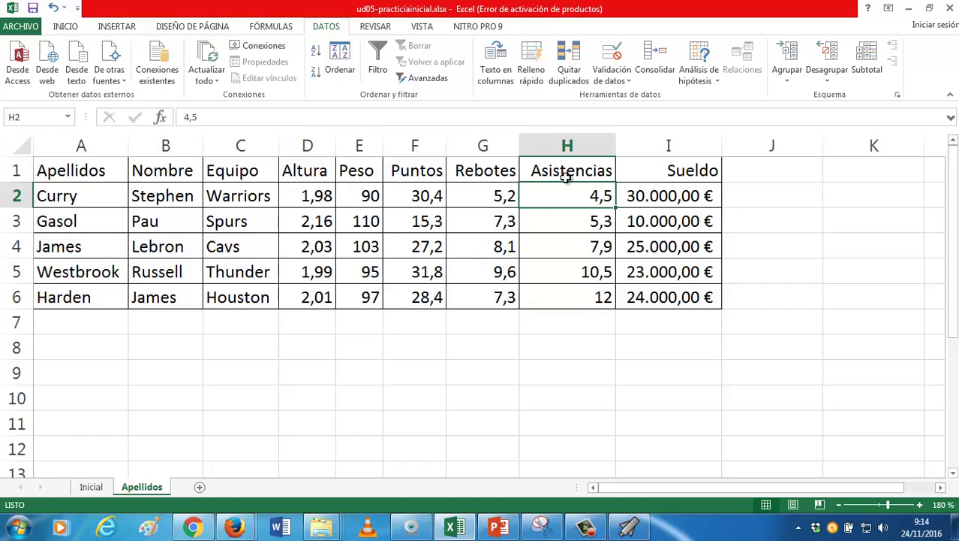
pyautogui.click(315, 71)
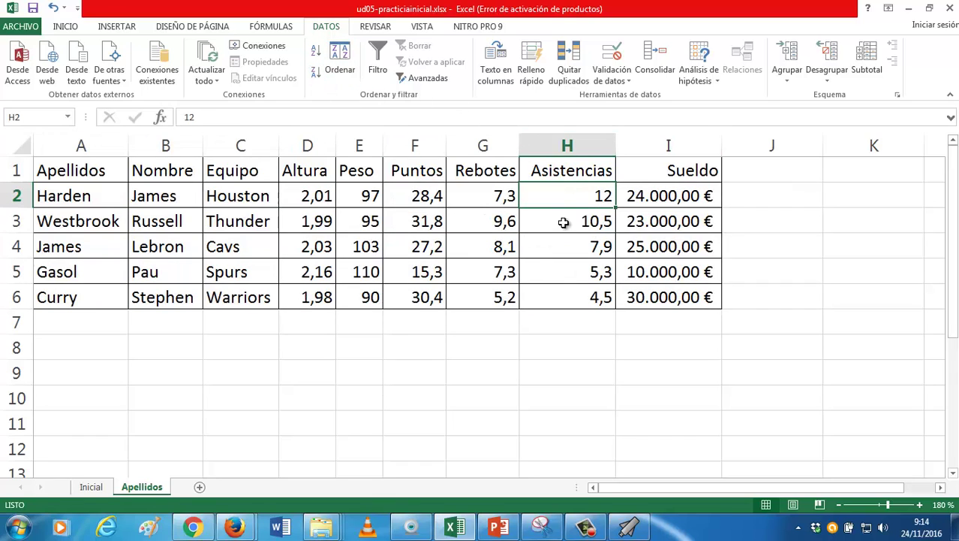
# - Sort by Sueldo descending to restore Curry, James, Harden, Westbrook, Gasol, then select A7
pyautogui.click(646, 195)
pyautogui.click(316, 51)
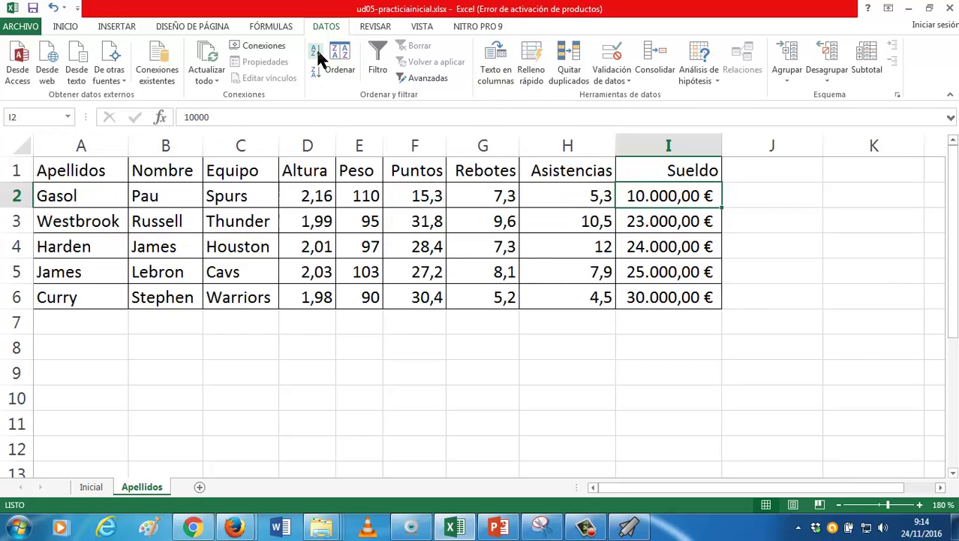
pyautogui.click(316, 73)
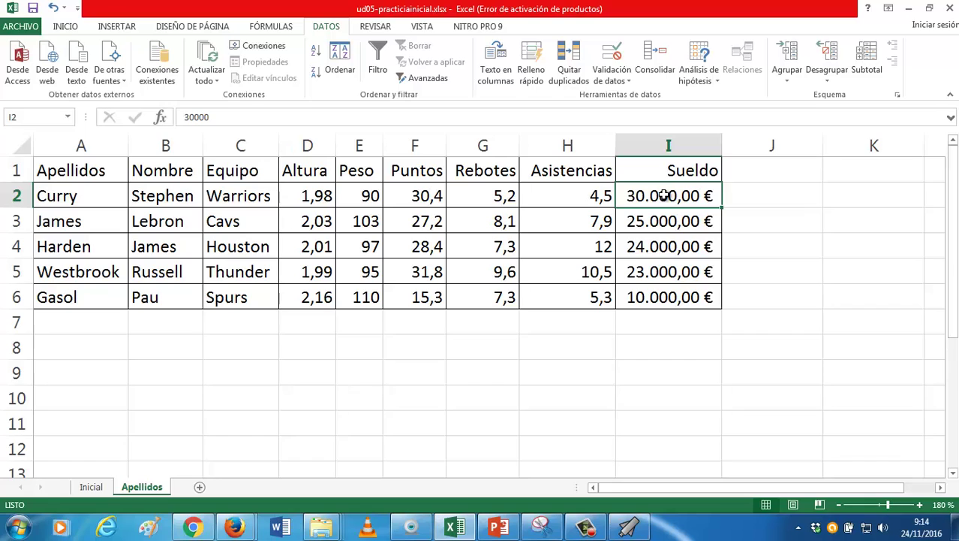
pyautogui.click(409, 269)
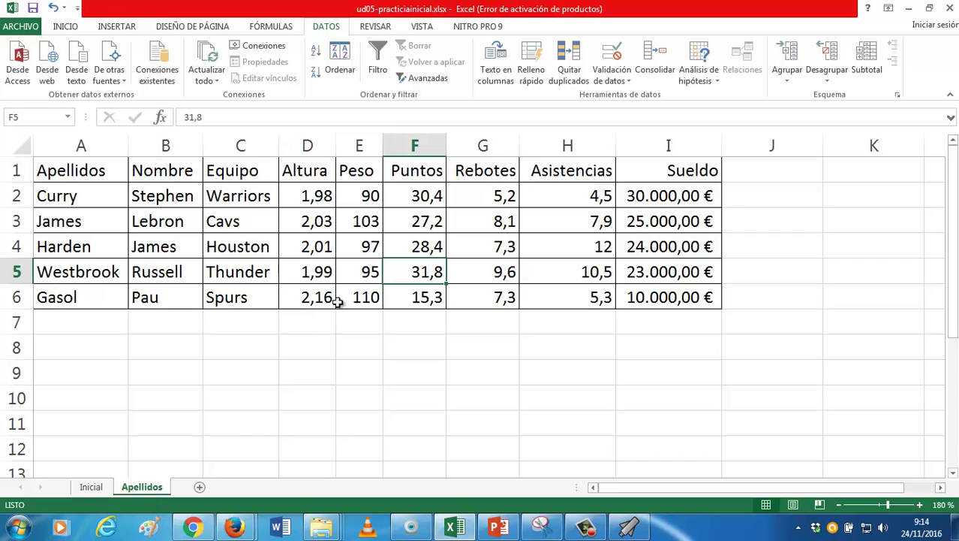
pyautogui.click(356, 271)
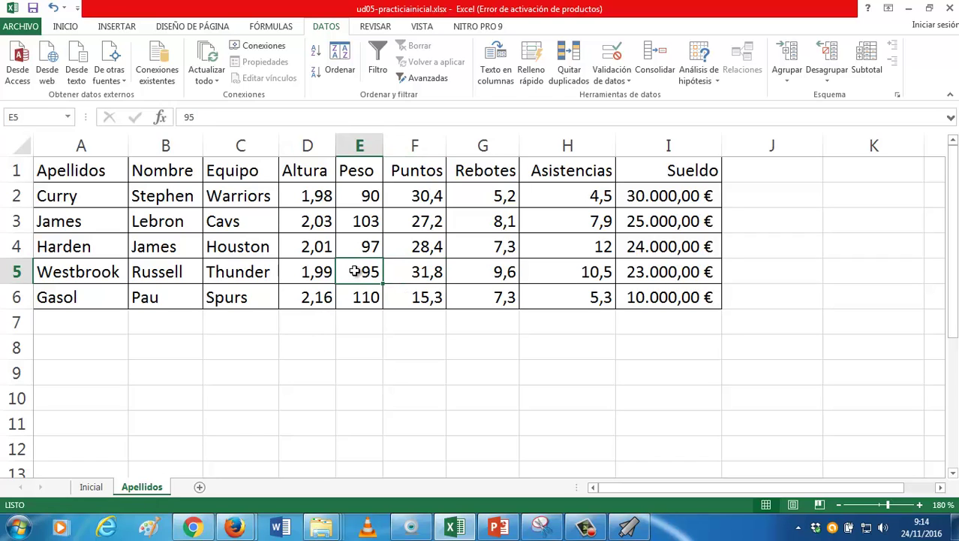
pyautogui.click(111, 316)
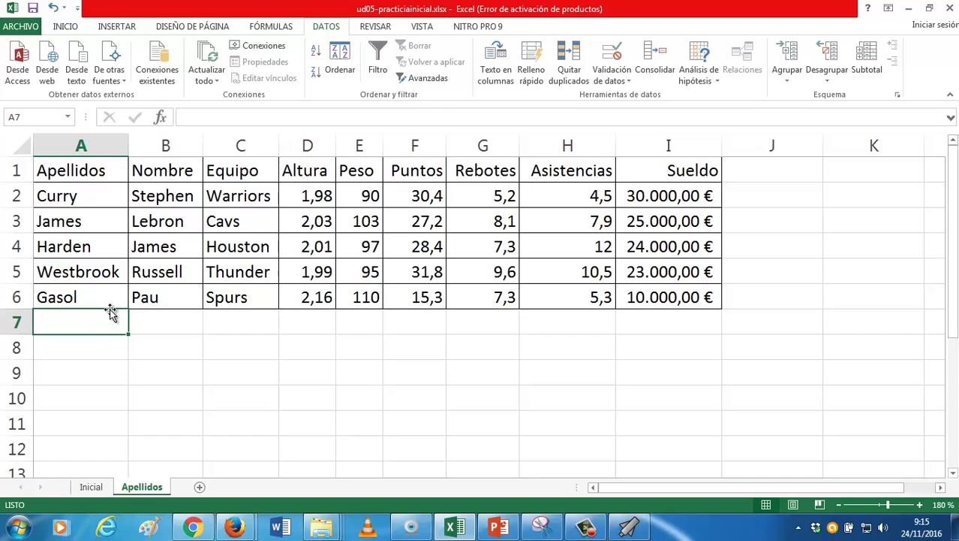
# - Enter Thompson, Klay and Warriors into A7:C7 of the new row
pyautogui.write('Thompson')
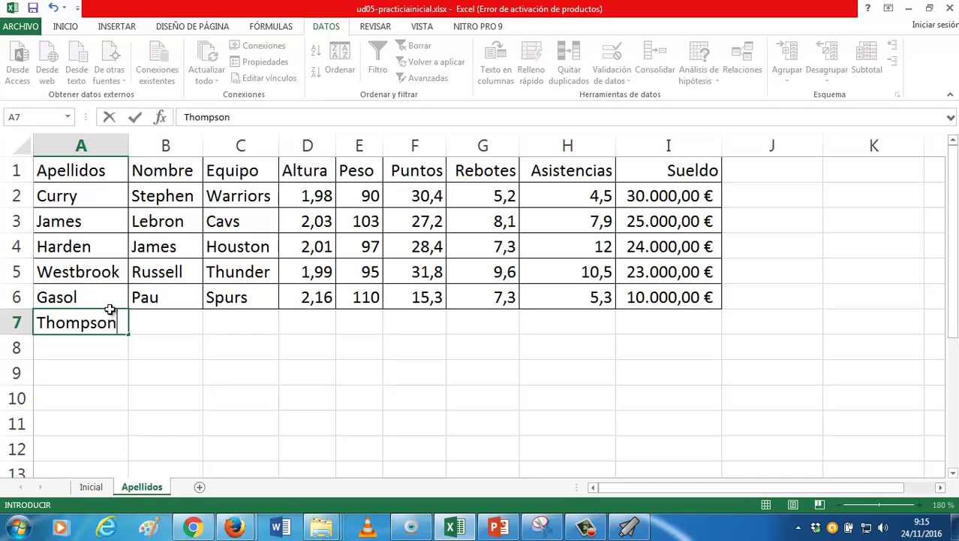
pyautogui.press('Tab')
pyautogui.write('Klay')
pyautogui.press('Tab')
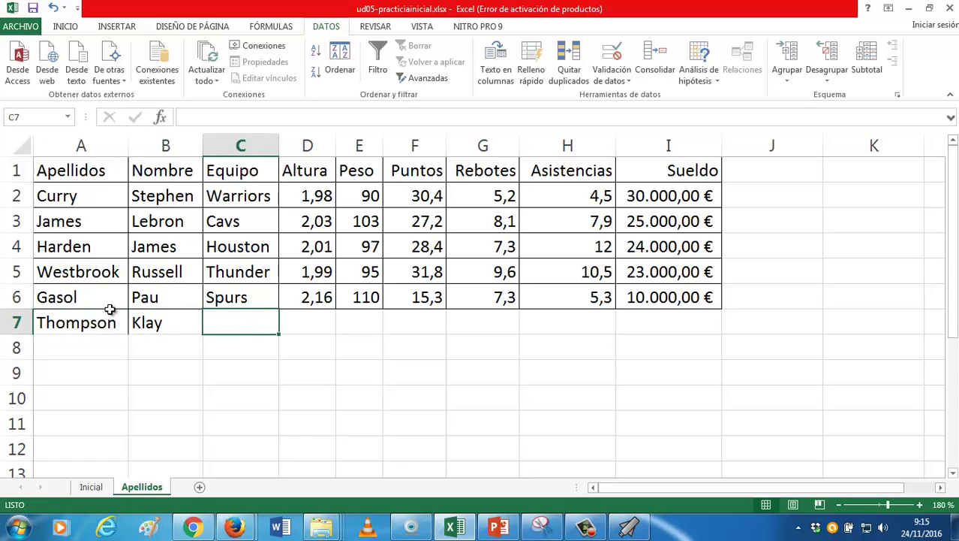
pyautogui.write('Warrir')
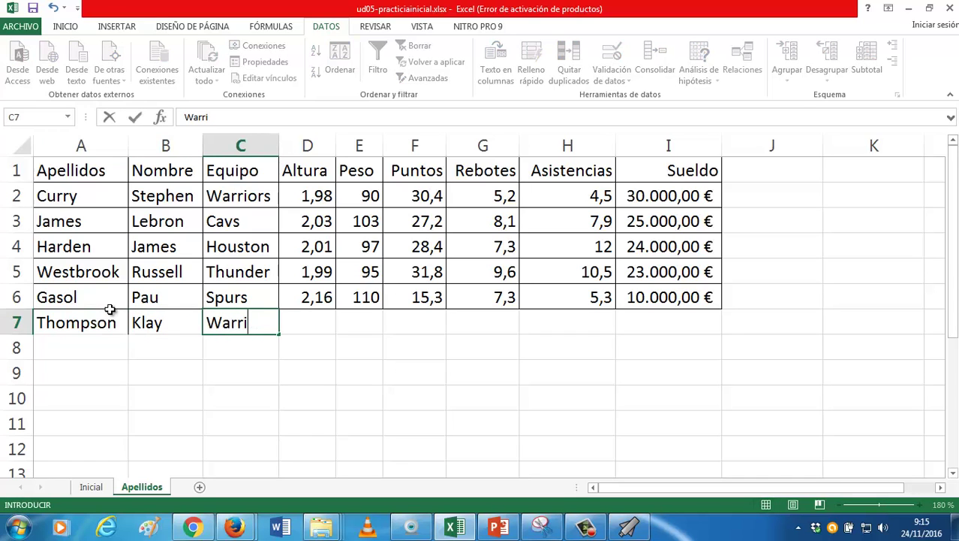
pyautogui.press('BackSpace')
pyautogui.press('BackSpace')
pyautogui.press('BackSpace')
pyautogui.press('BackSpace')
pyautogui.press('BackSpace')
pyautogui.write('W')
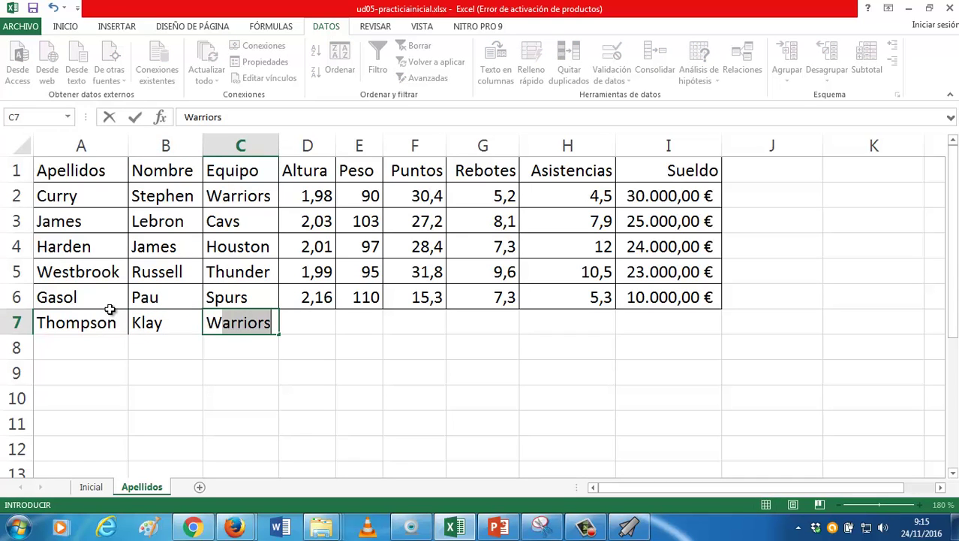
pyautogui.press('Tab')
# - Fill in height 2,01, weight 93, points 25, rebounds 6, assists 4 and the salary
pyautogui.write('2,')
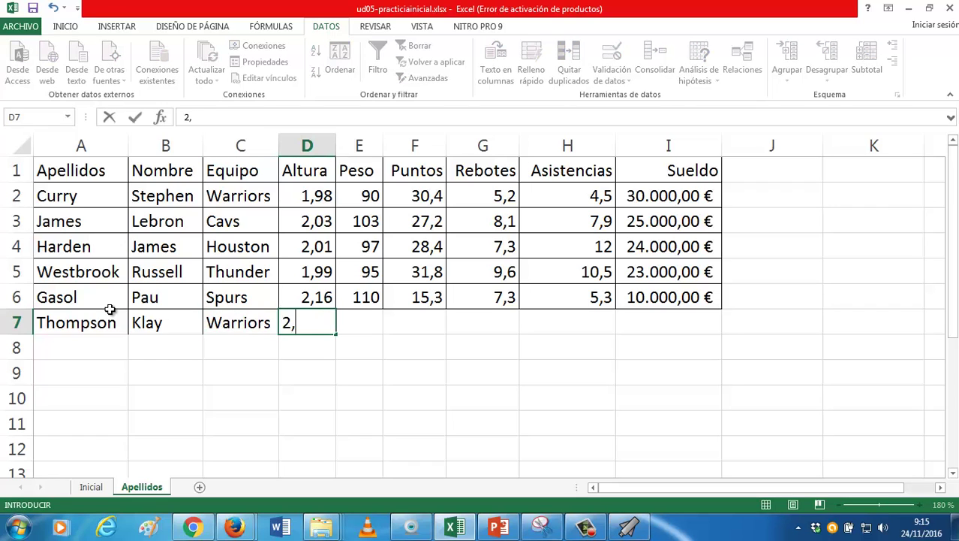
pyautogui.write('01')
pyautogui.press('Tab')
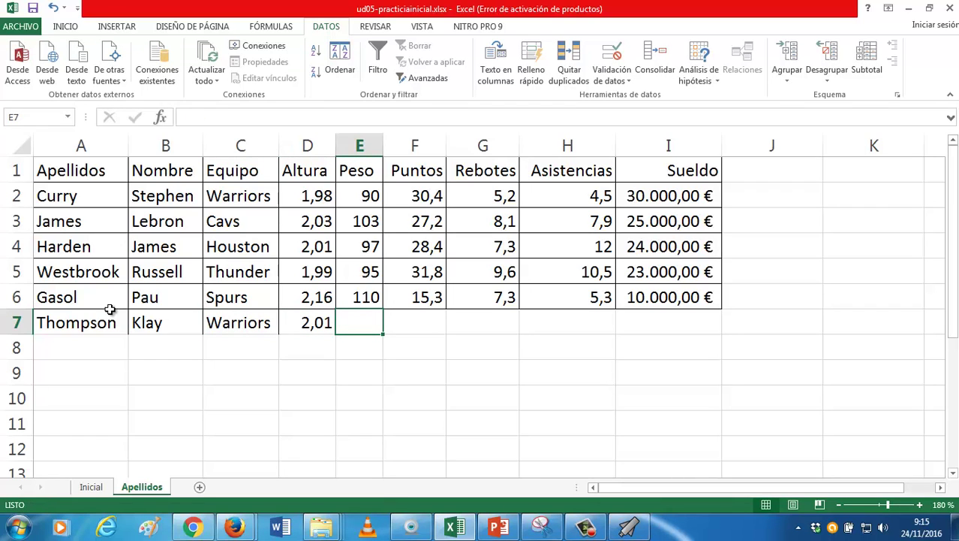
pyautogui.write('93')
pyautogui.press('Tab')
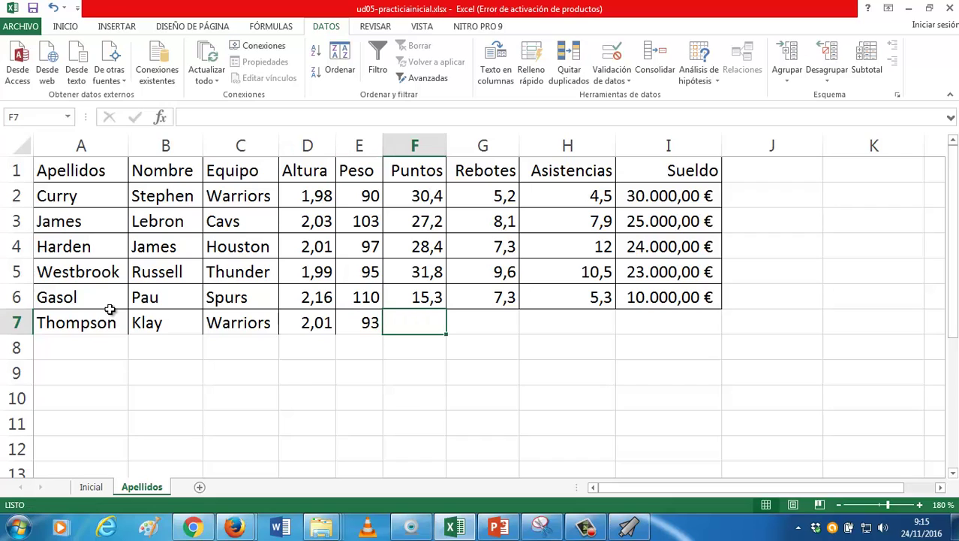
pyautogui.write('2')
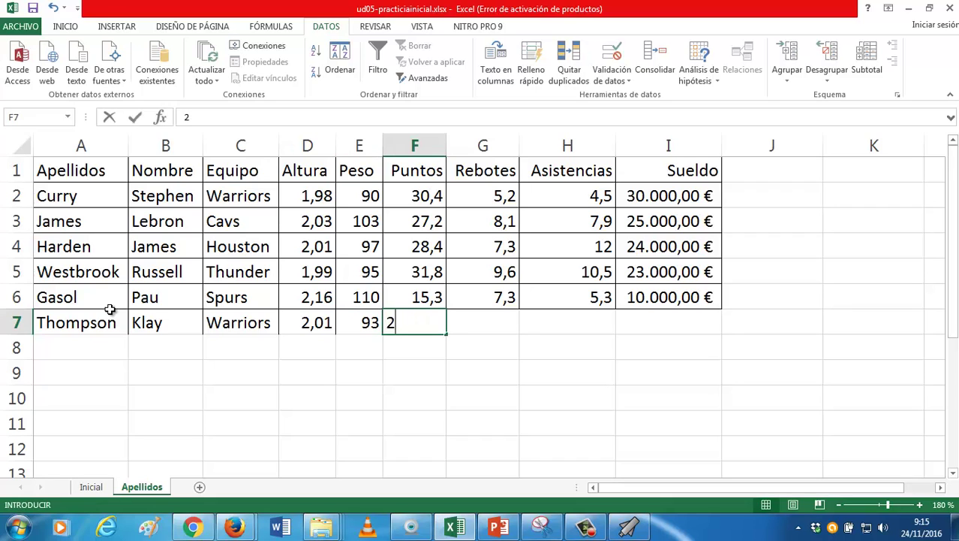
pyautogui.write('5')
pyautogui.press('Tab')
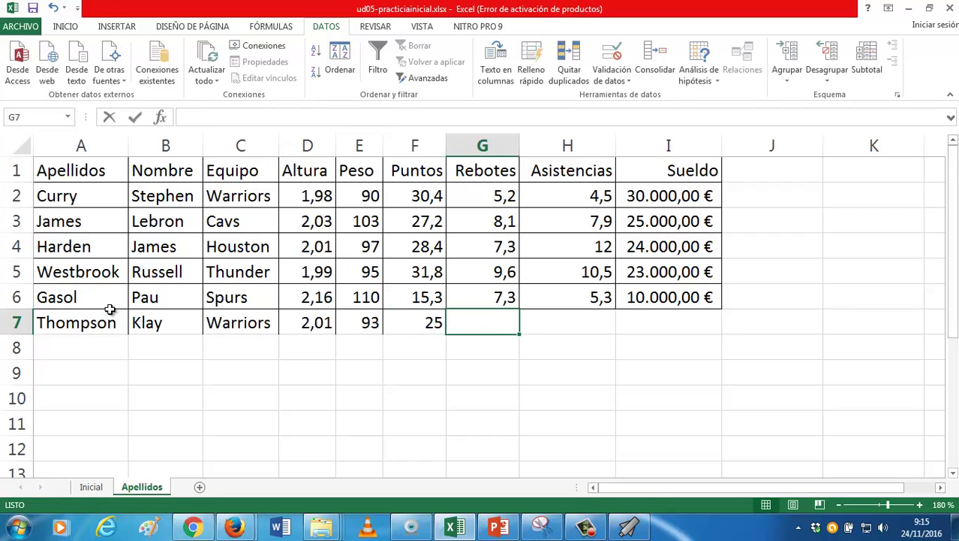
pyautogui.write('6')
pyautogui.press('Tab')
pyautogui.write('4')
pyautogui.press('Tab')
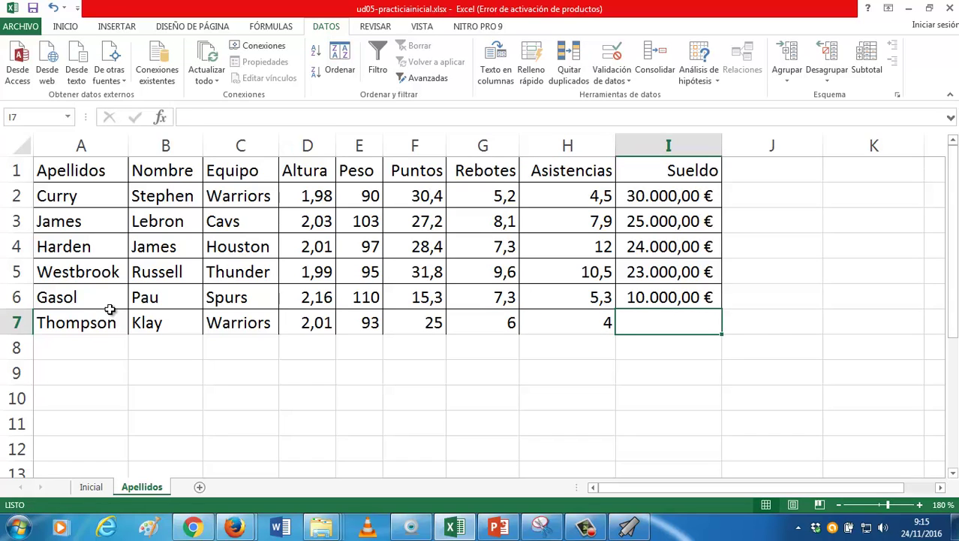
pyautogui.write('220000')
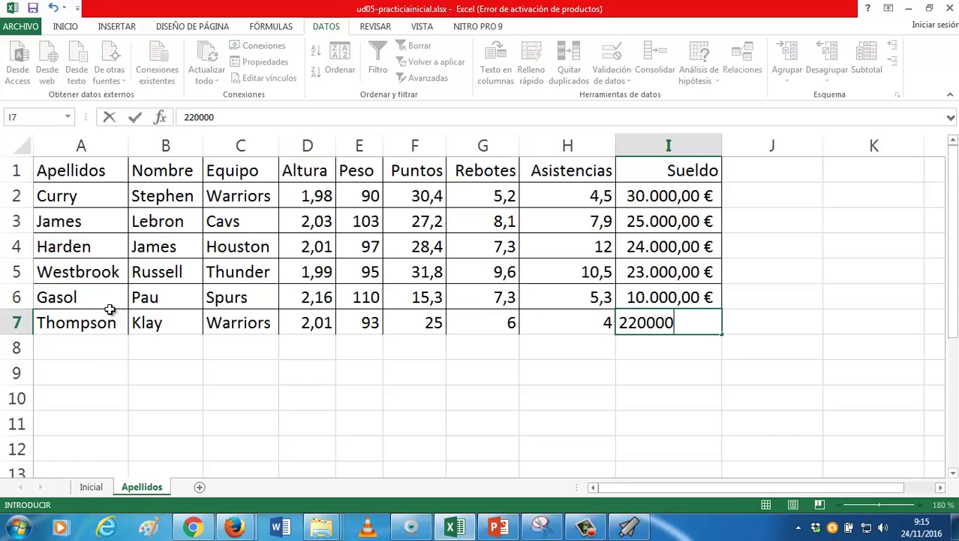
# - Commit the 22.000,00 € salary and give row A7:I7 all borders
pyautogui.click(16, 348)
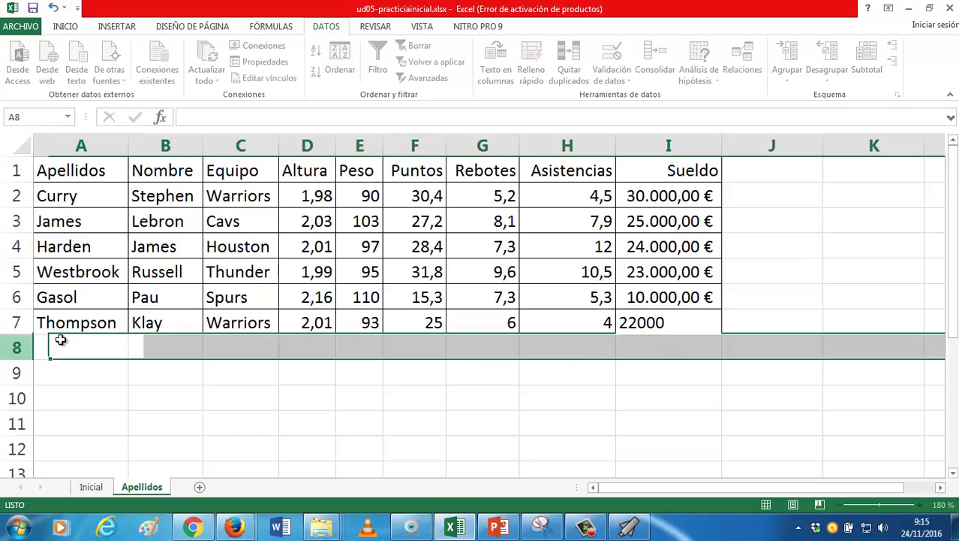
pyautogui.click(82, 322)
pyautogui.moveTo(123, 322); pyautogui.dragTo(675, 322)
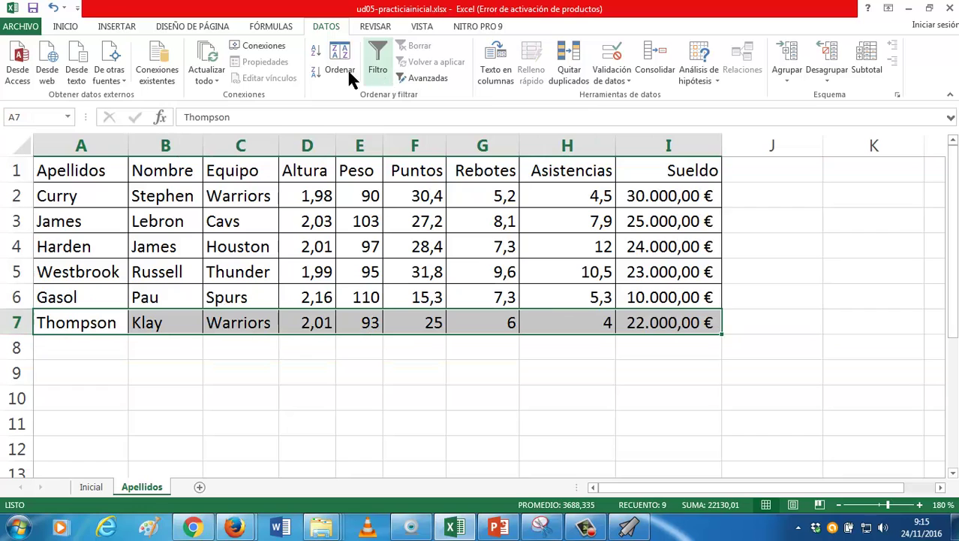
pyautogui.click(66, 27)
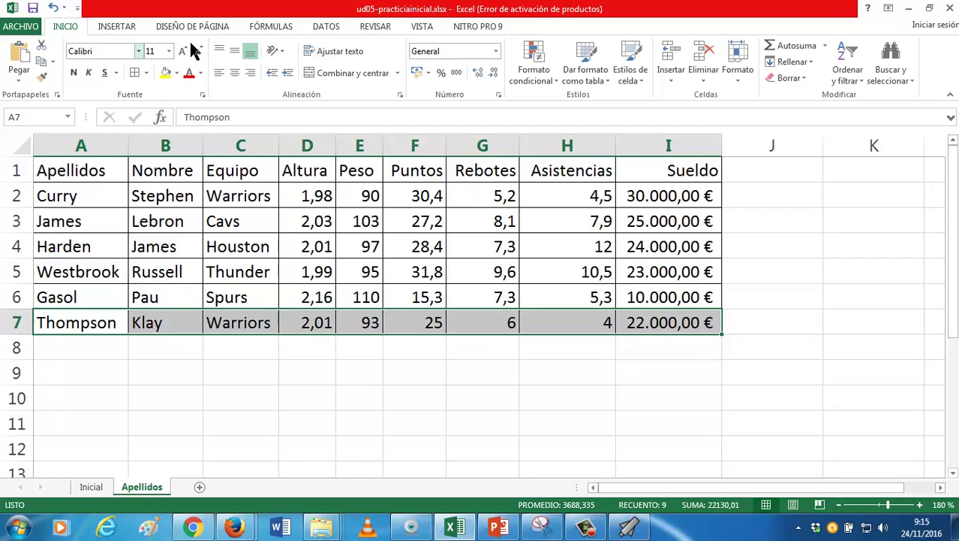
pyautogui.click(220, 250)
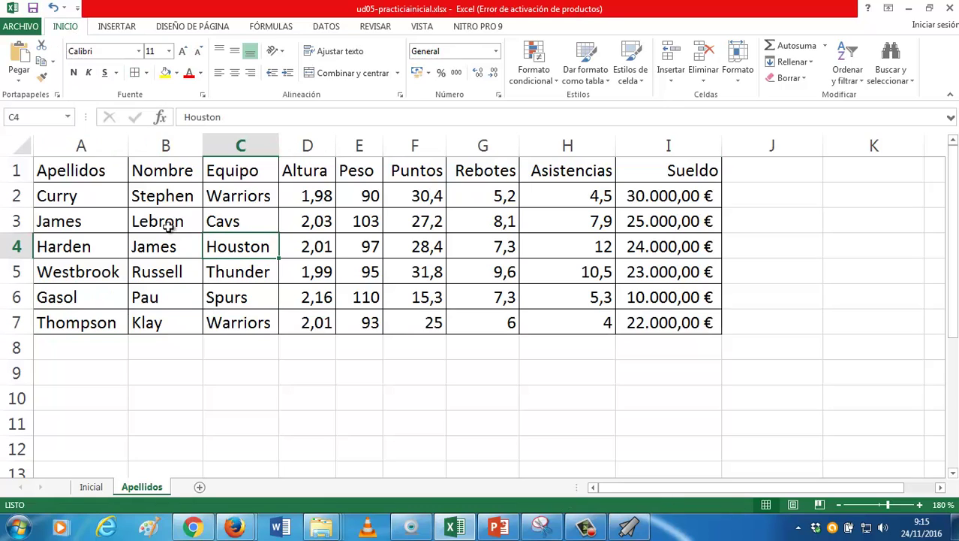
pyautogui.click(224, 222)
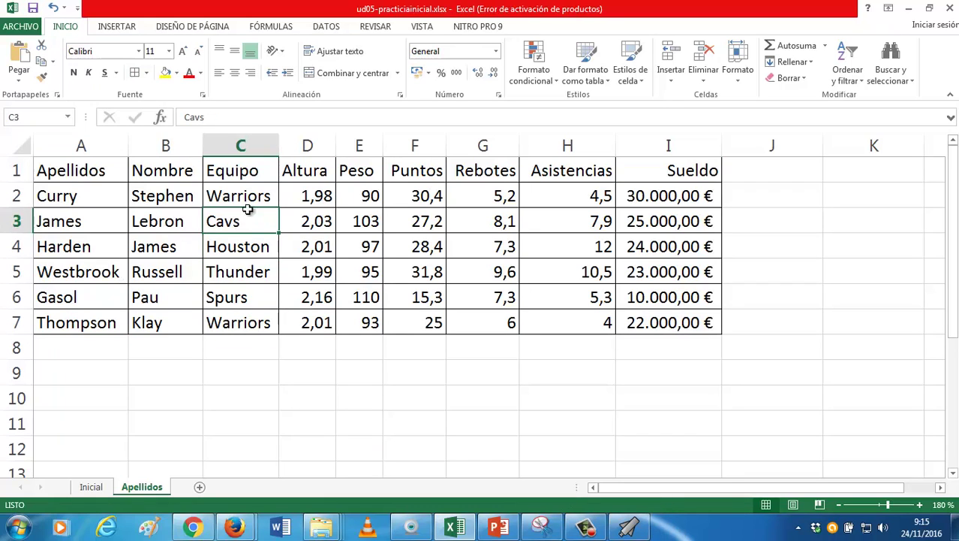
# - Sort the six players A to Z by Equipo and open the Ordenar dialog
pyautogui.click(326, 27)
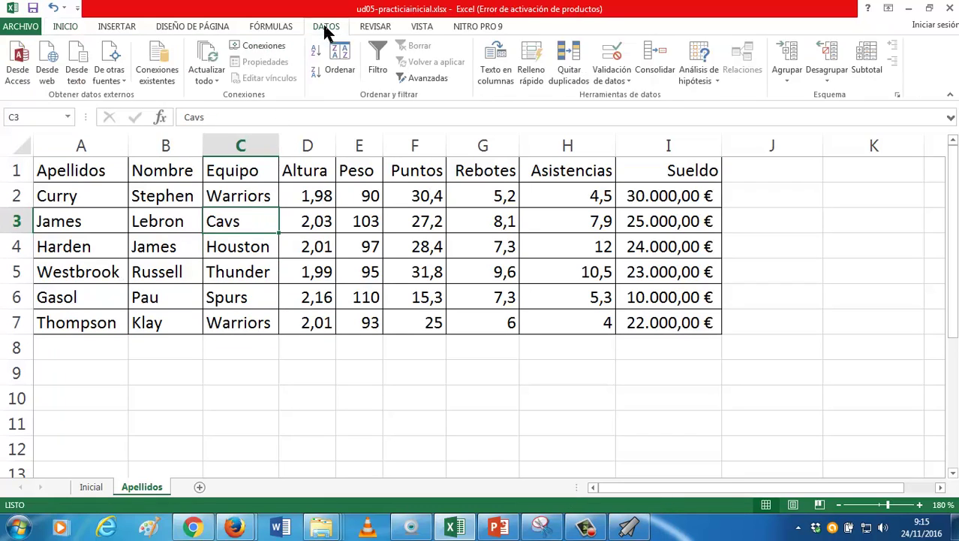
pyautogui.click(315, 53)
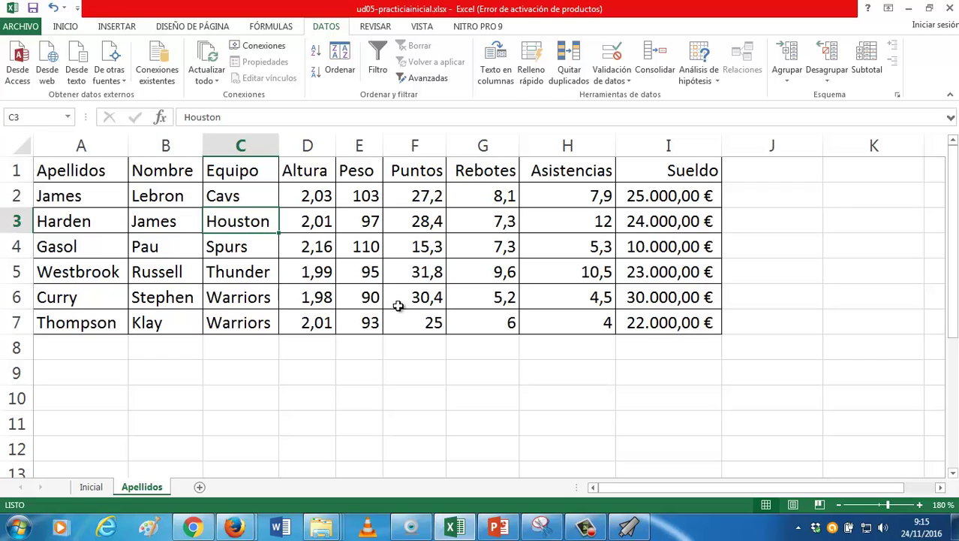
pyautogui.click(337, 75)
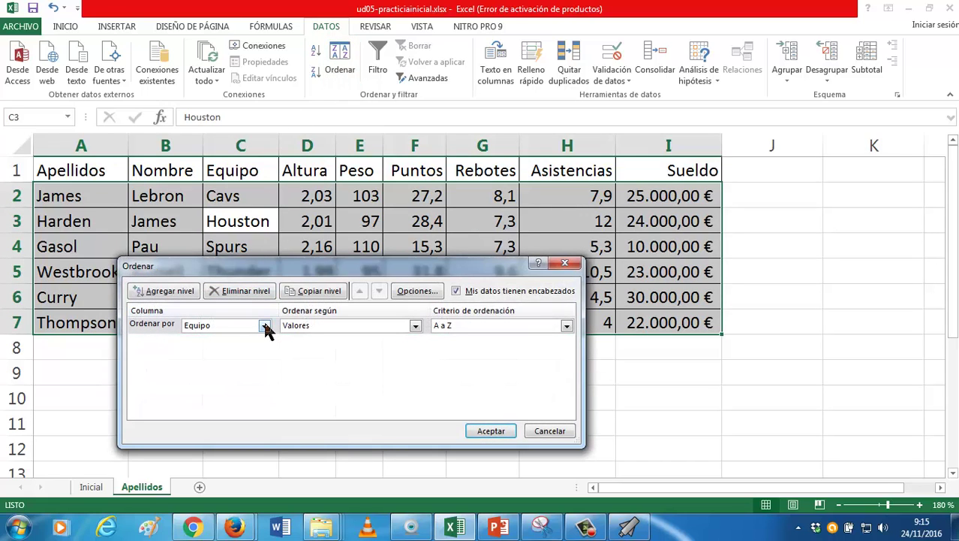
# - Keep Equipo A to Z as the first level and add Puntos, De mayor a menor, as the second
pyautogui.click(264, 326)
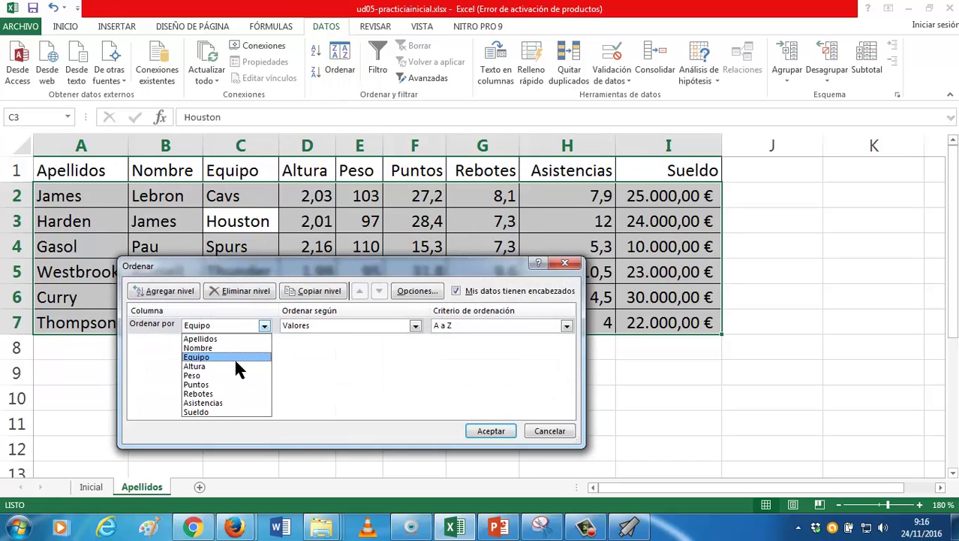
pyautogui.click(234, 357)
pyautogui.click(415, 326)
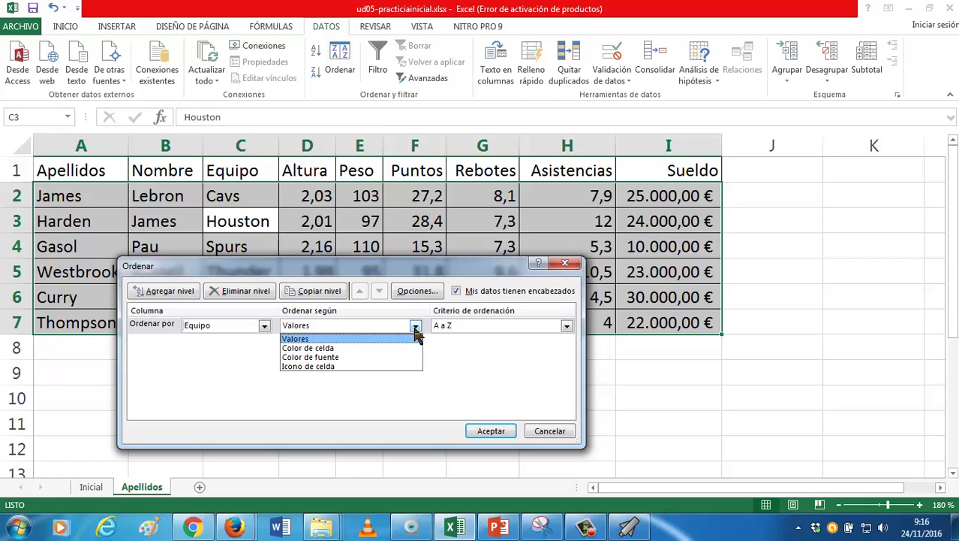
pyautogui.click(417, 334)
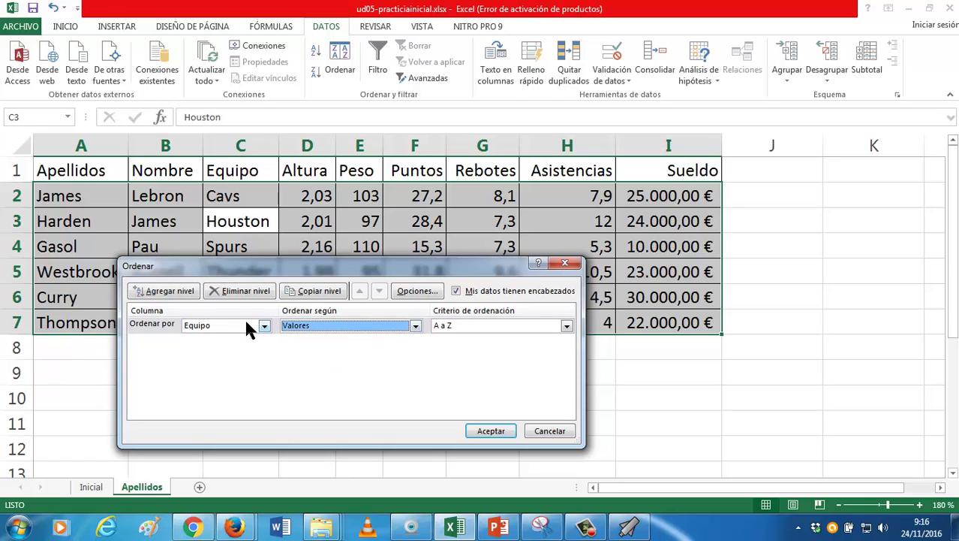
pyautogui.click(187, 298)
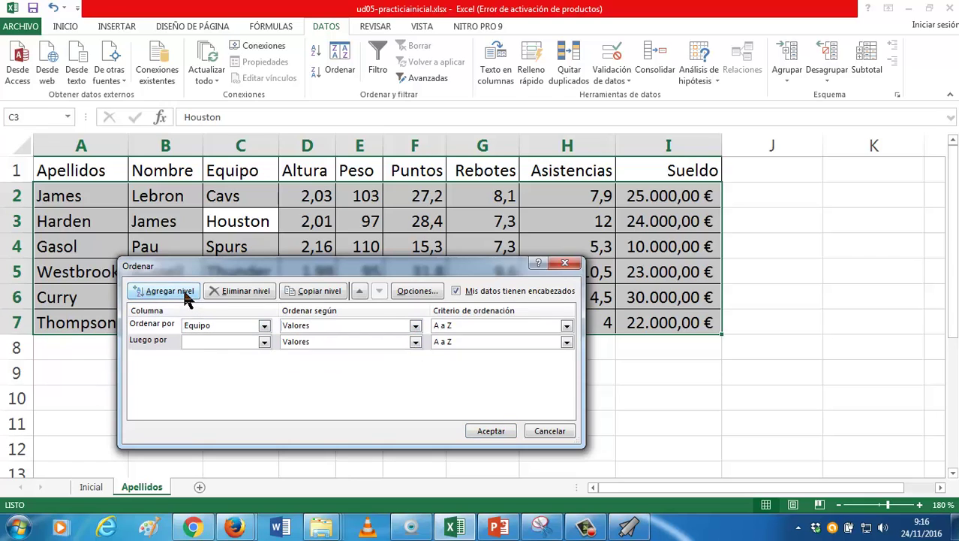
pyautogui.click(265, 342)
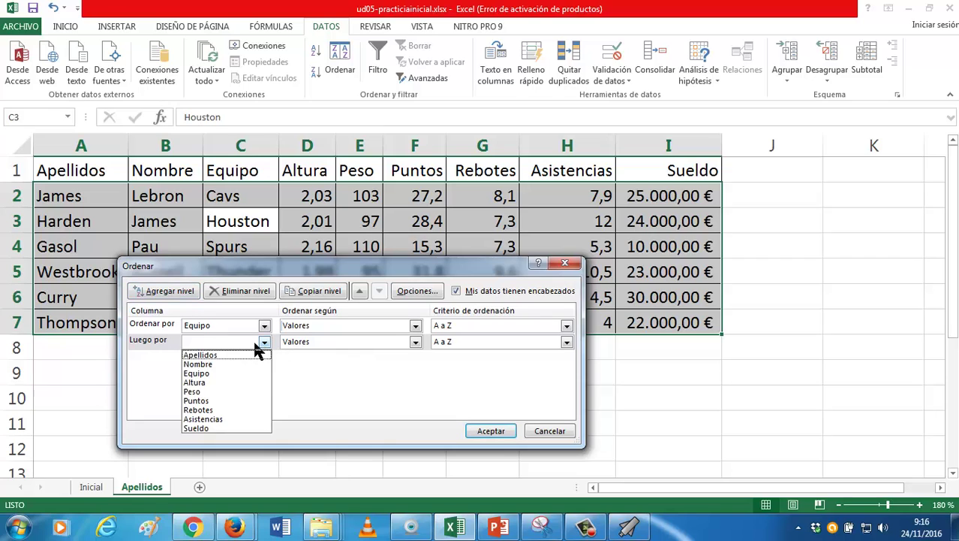
pyautogui.click(211, 404)
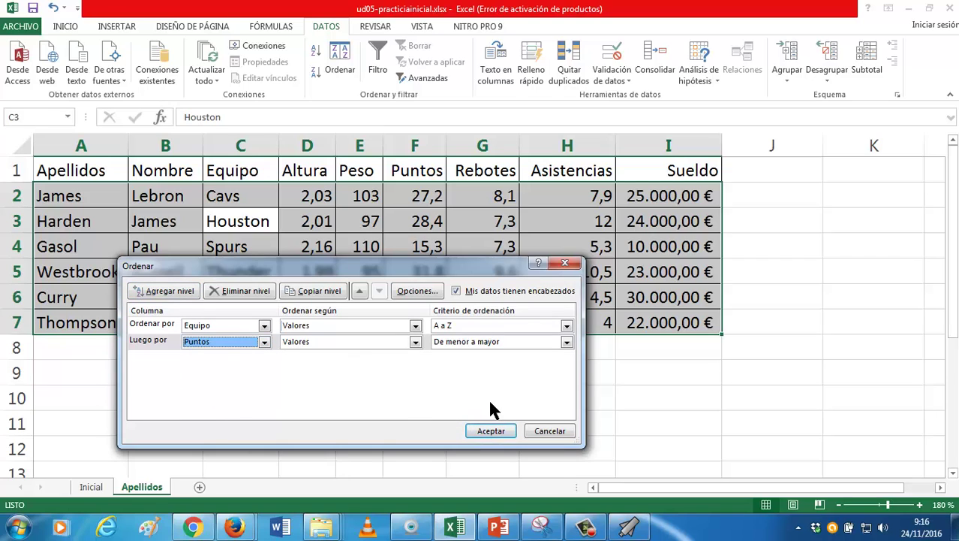
pyautogui.click(567, 342)
pyautogui.click(553, 365)
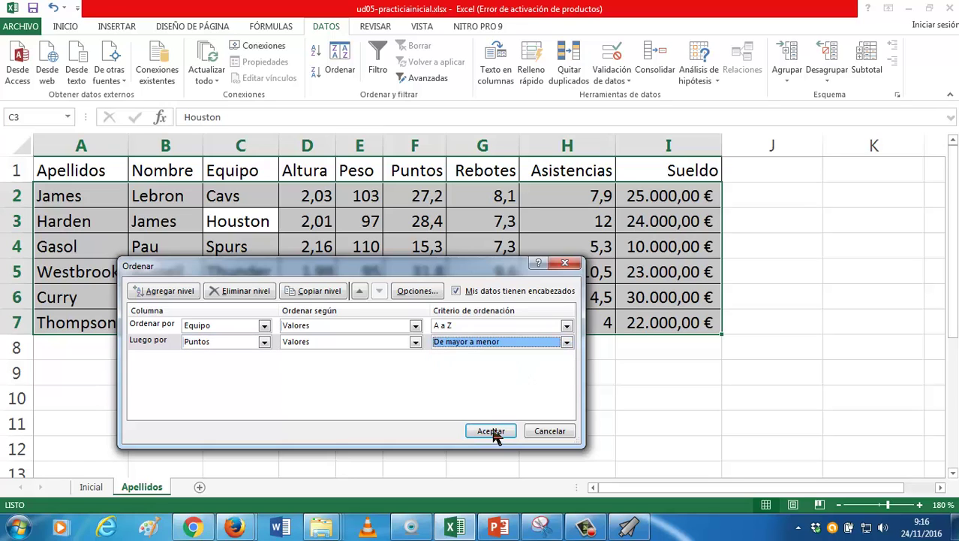
pyautogui.click(490, 430)
pyautogui.click(422, 377)
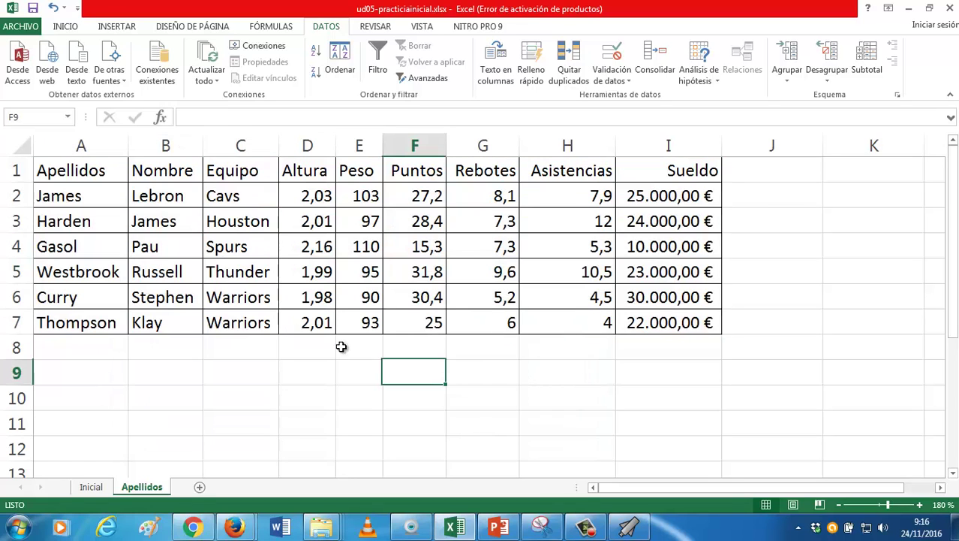